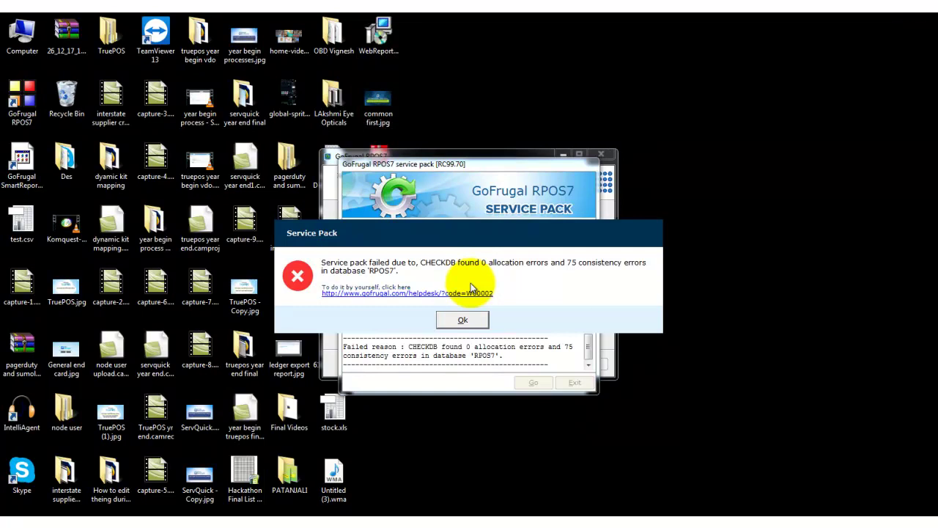
Dismiss the service pack failure message and close the RPOS7 service pack window
left_click(475, 320)
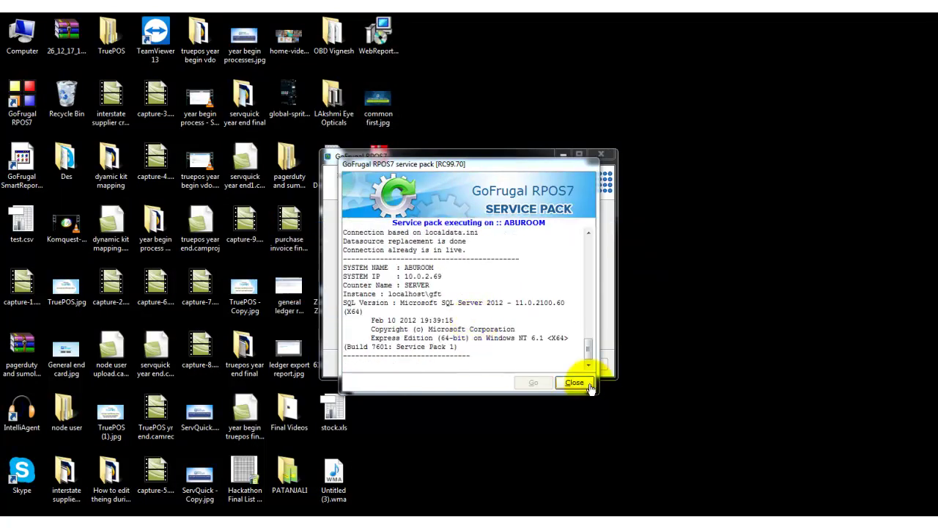
left_click(588, 382)
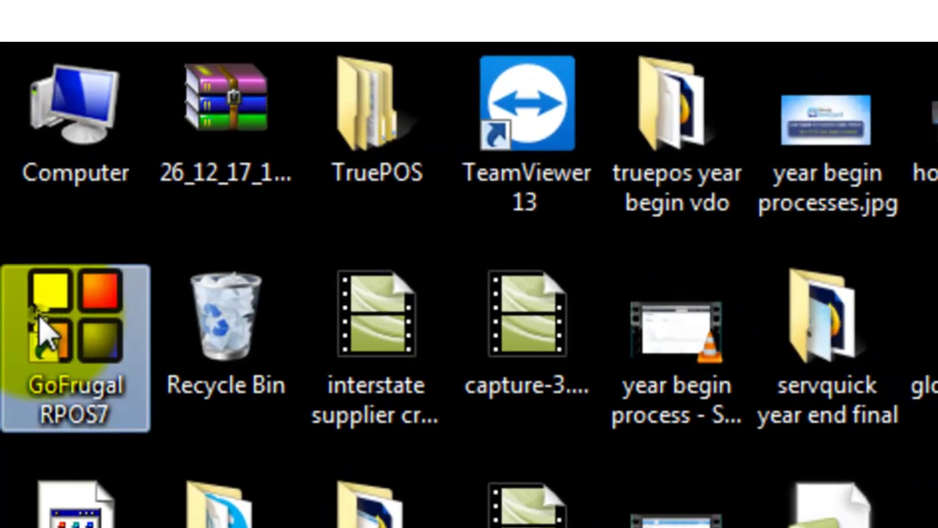
Open the file location of the GoFrugal RPOS7 shortcut and run DBMaintainTool.exe from that folder
right_click(41, 334)
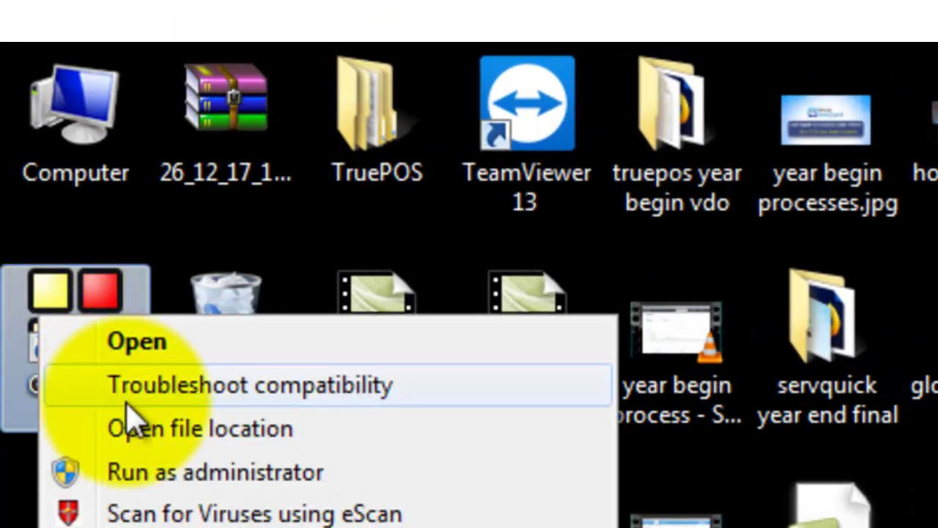
left_click(152, 429)
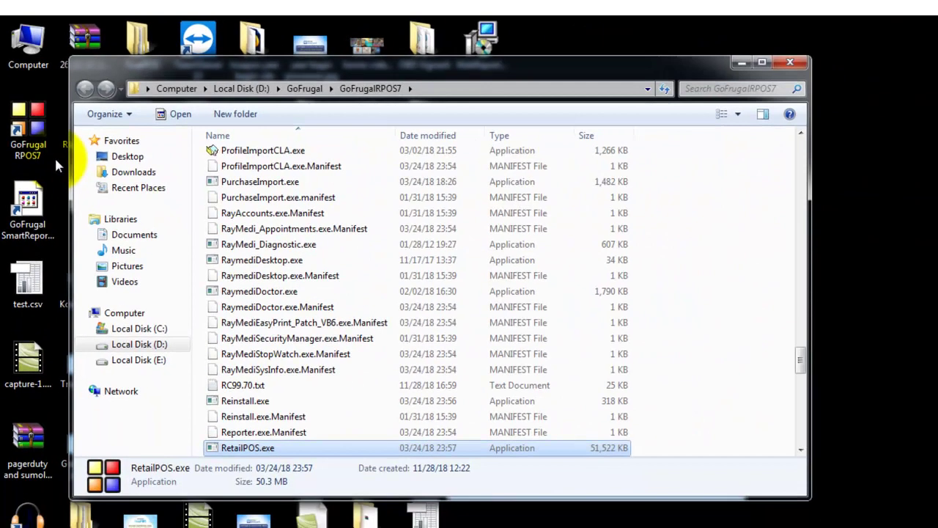
left_click(362, 317)
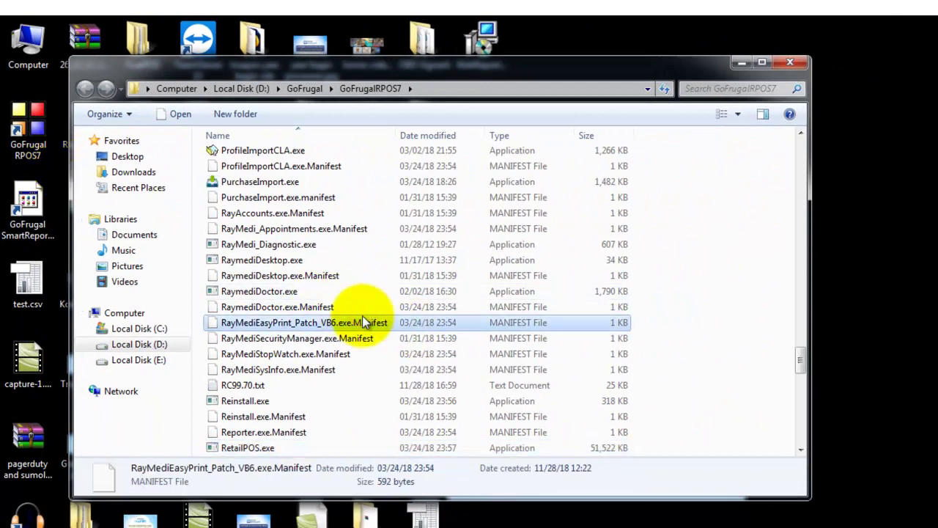
type("db")
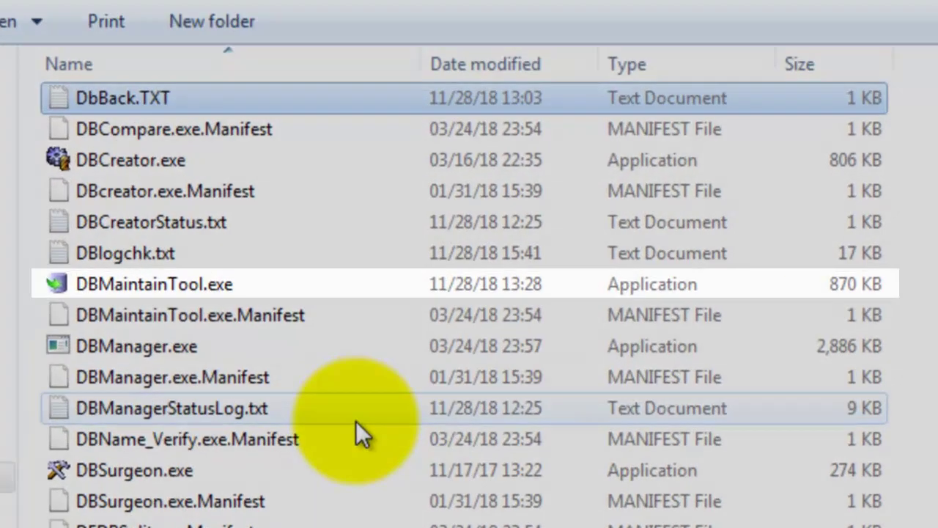
double_click(255, 259)
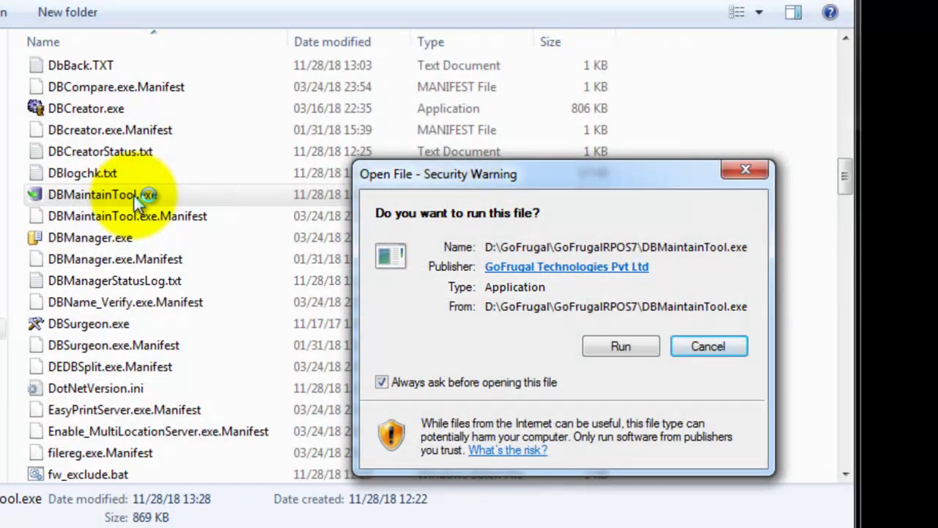
key("Left")
key("Return")
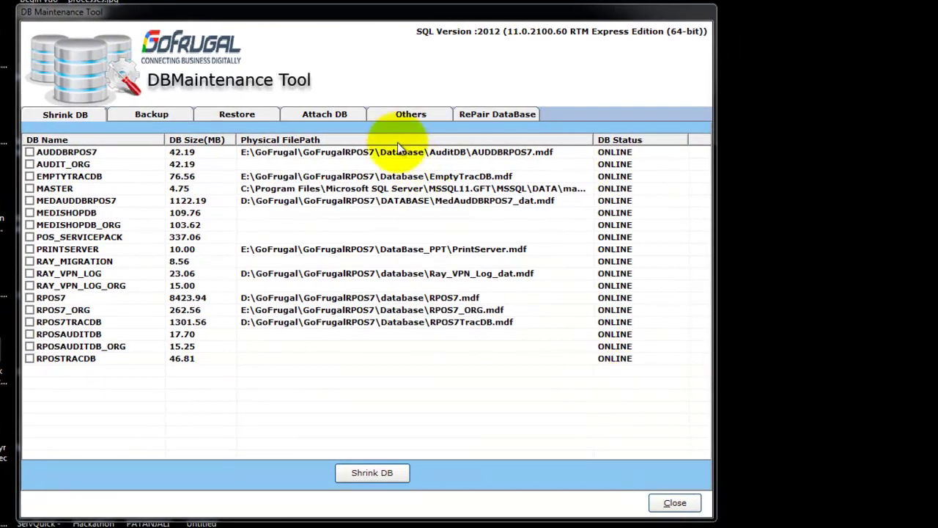
Run CheckDB on the RPOS7 database and review the results down to the end of the list
left_click(409, 119)
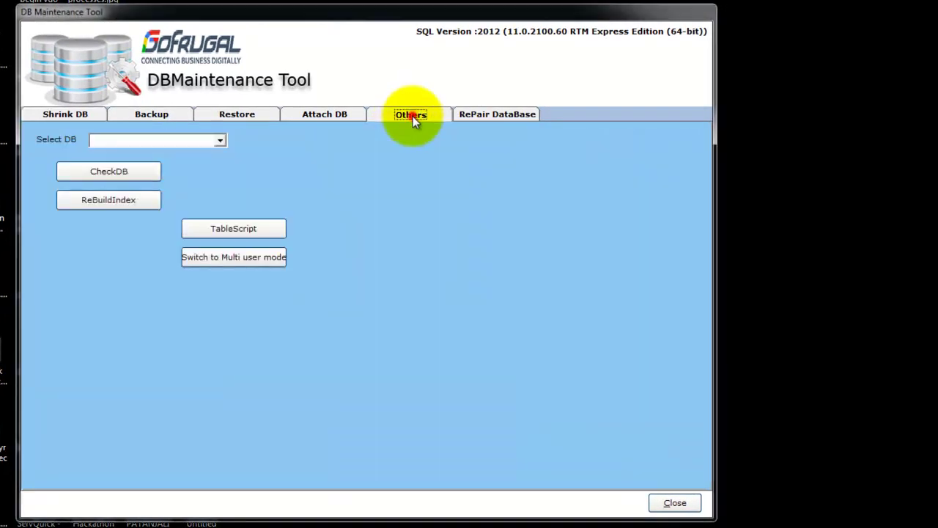
left_click(186, 145)
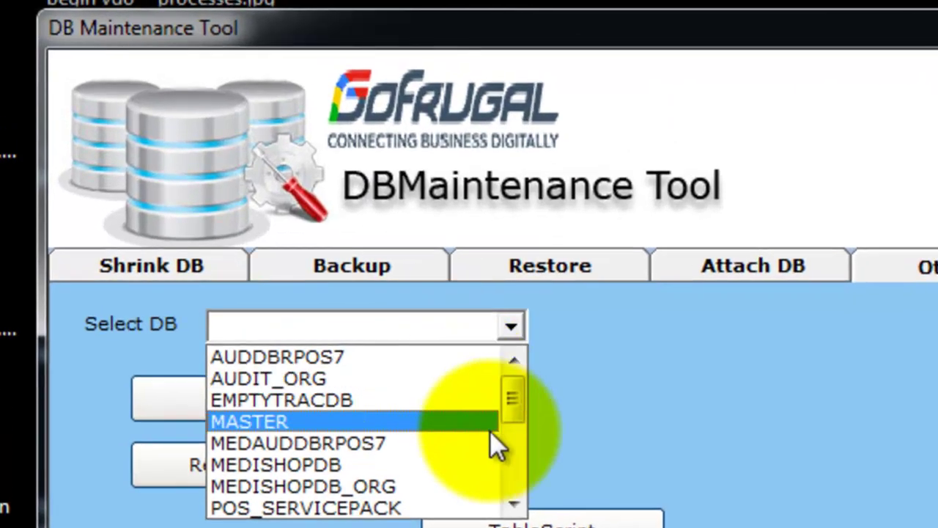
left_click(221, 217)
left_click(511, 503)
left_click(511, 502)
left_click(511, 503)
left_click(511, 502)
left_click(272, 484)
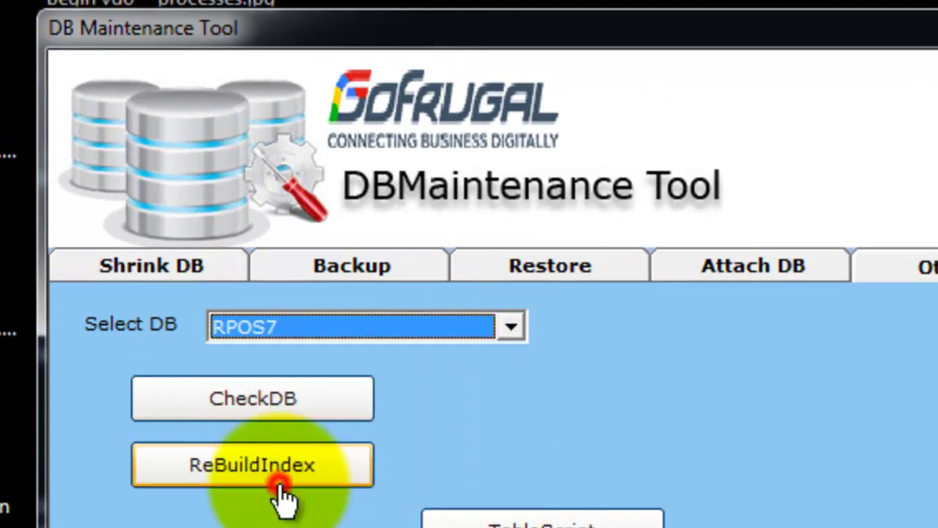
left_click(269, 411)
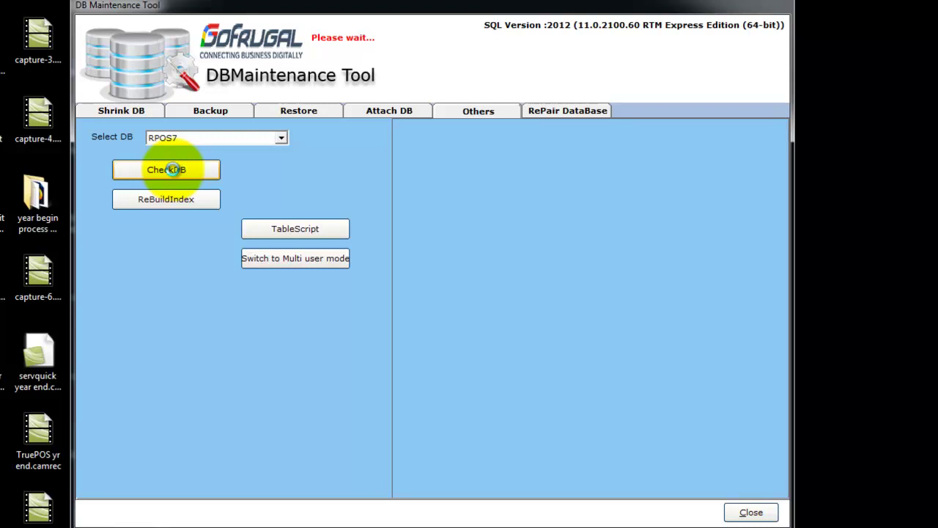
left_click(564, 357)
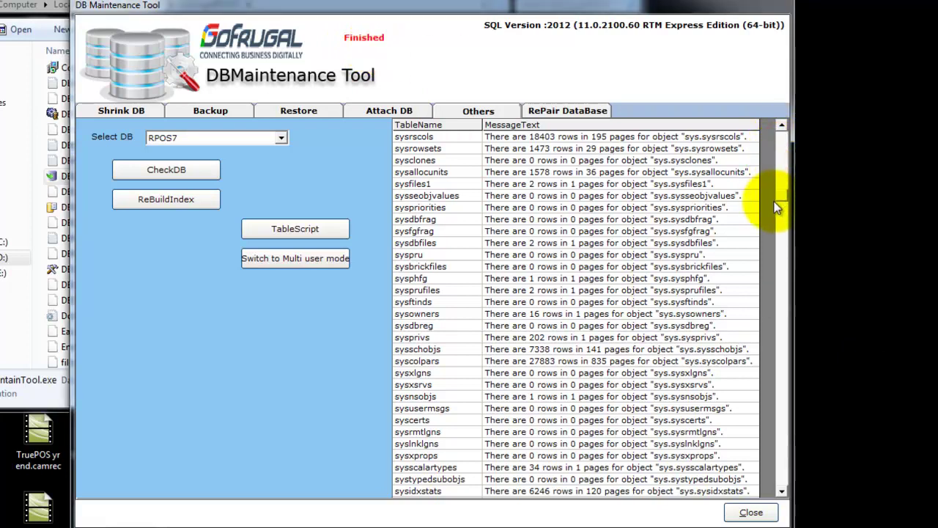
scroll(779, 481, "down", 15)
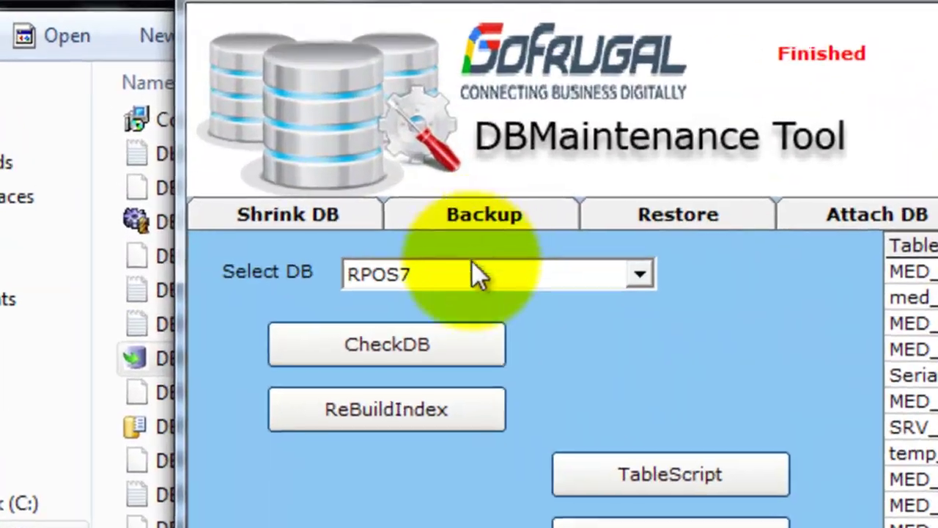
Rebuild the index of the RPOS7 database and dismiss the completion message
left_click(221, 129)
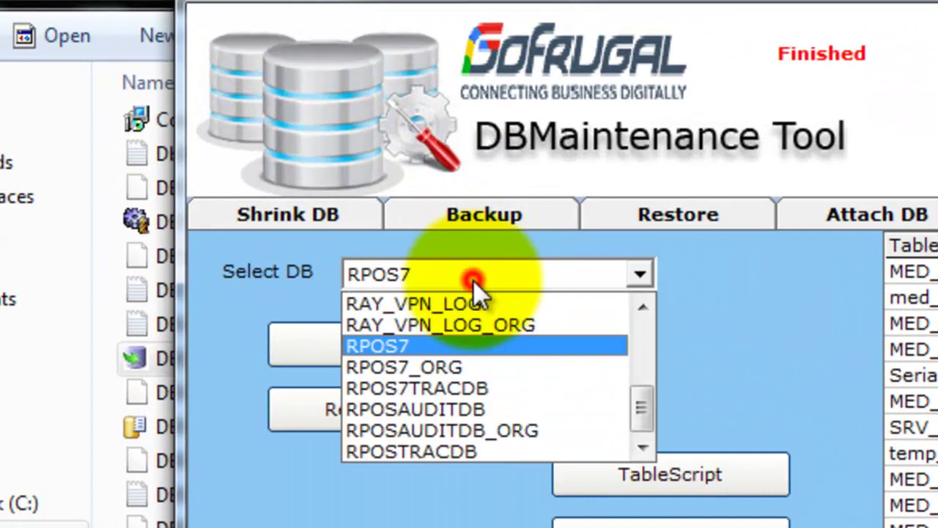
left_click(470, 344)
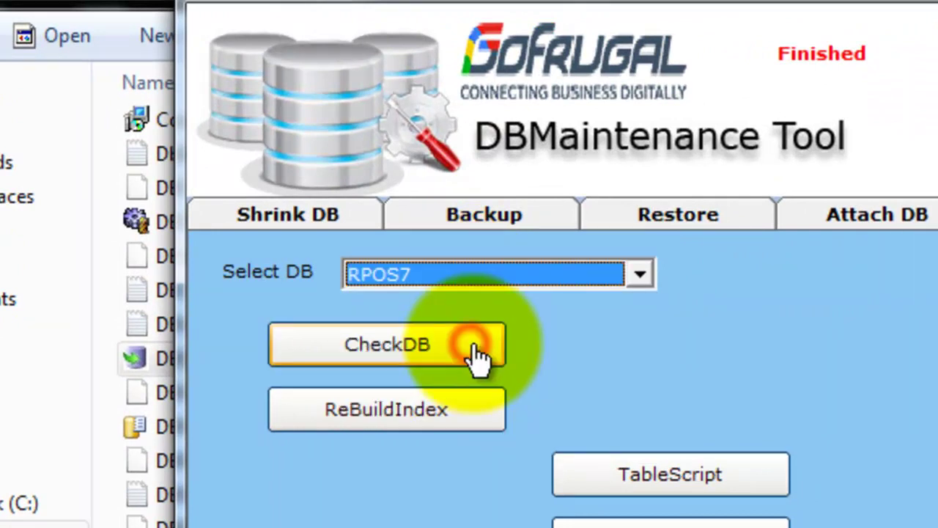
left_click(423, 424)
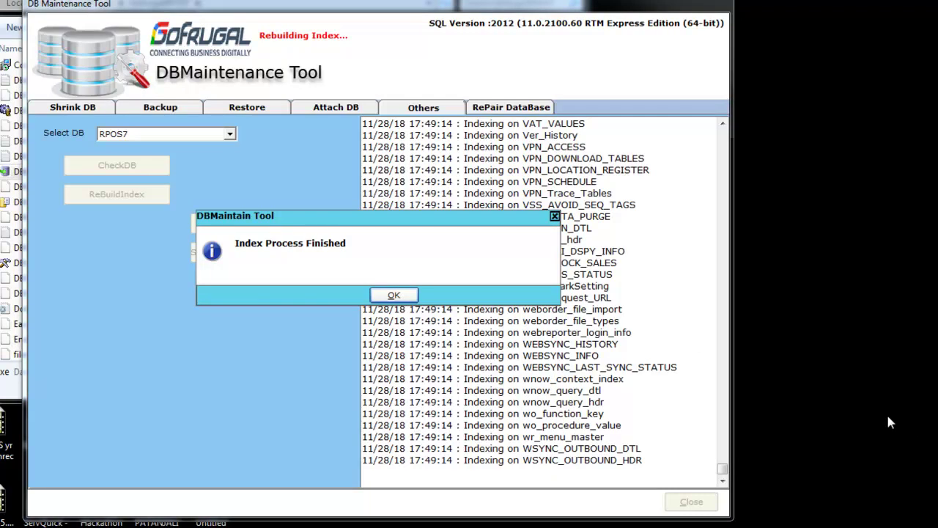
left_click(396, 297)
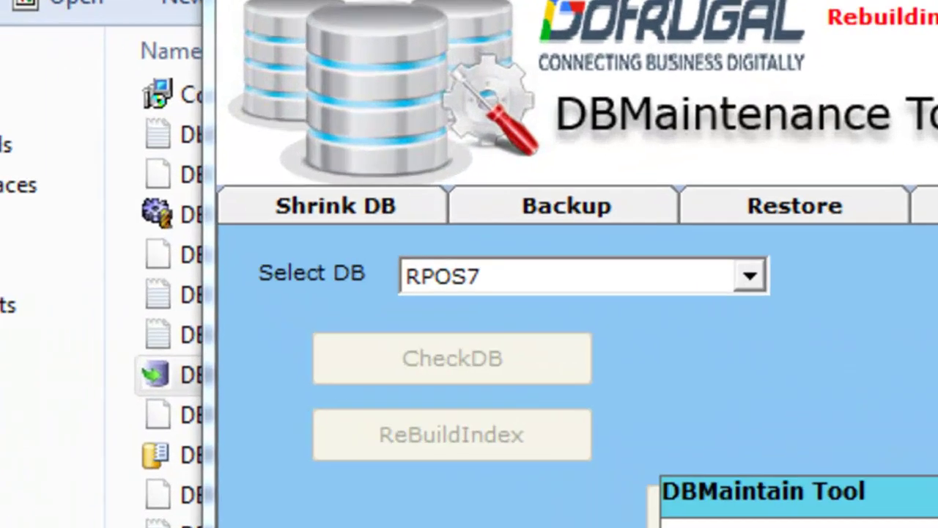
left_click(395, 296)
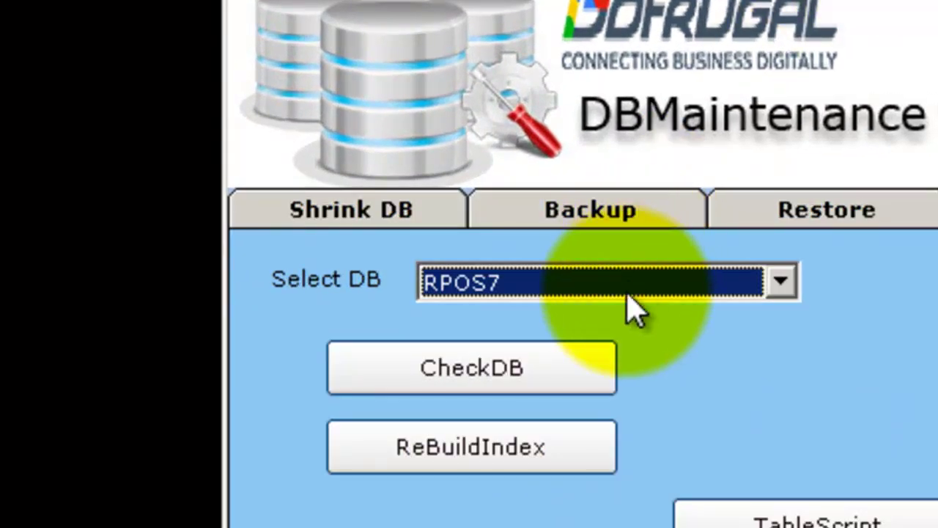
Run CheckDB on RPOS7 again after the index rebuild and examine the error summary at the end of the results
left_click(627, 290)
left_click(575, 420)
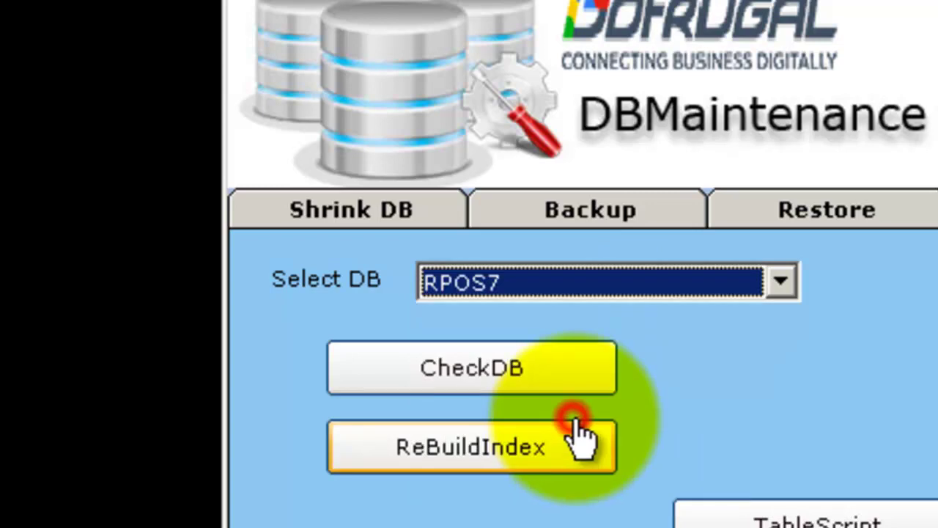
left_click(506, 378)
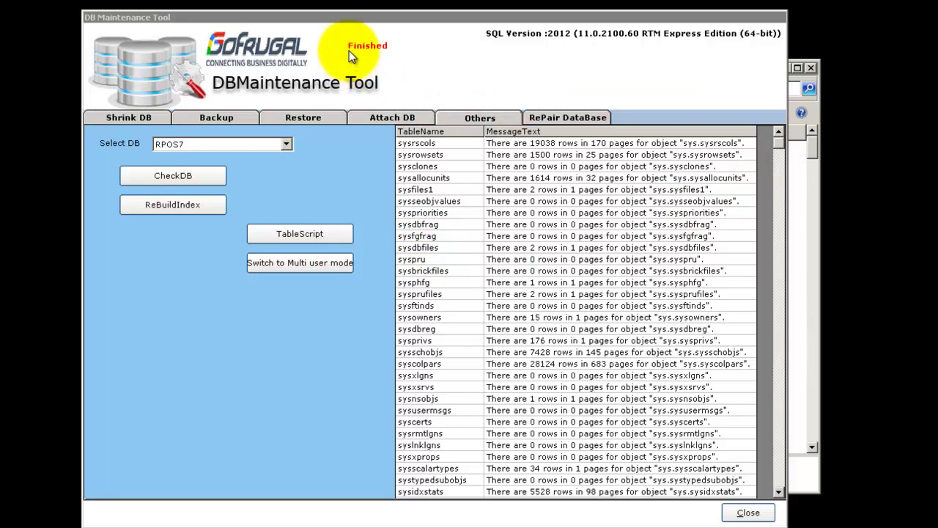
left_click(779, 145)
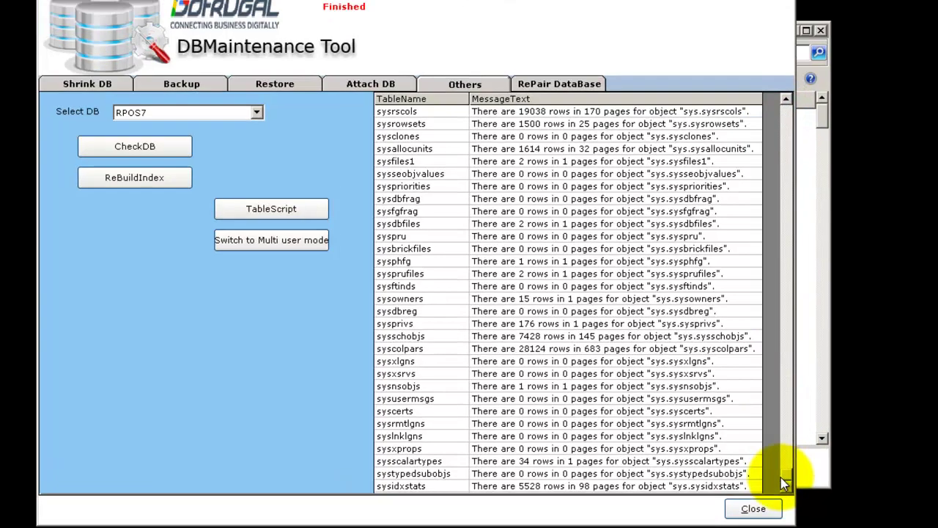
left_click_drag(781, 478, 781, 480)
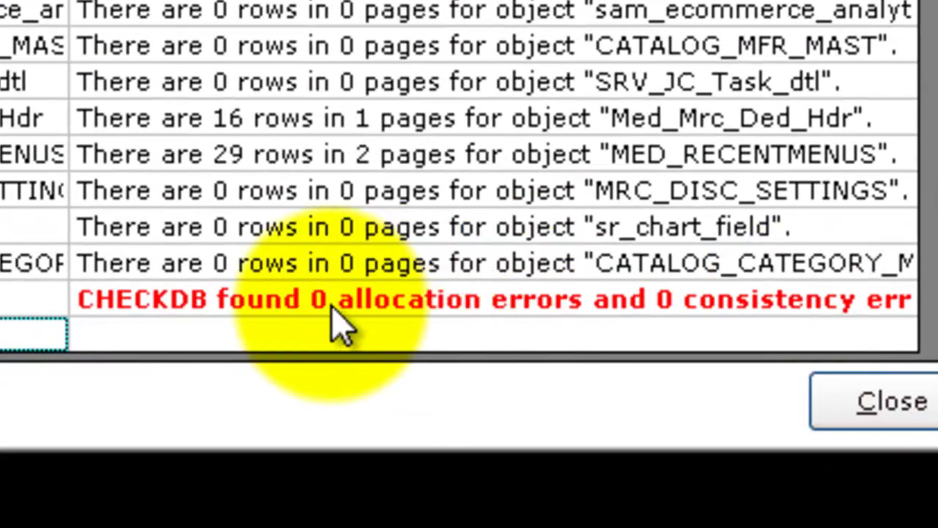